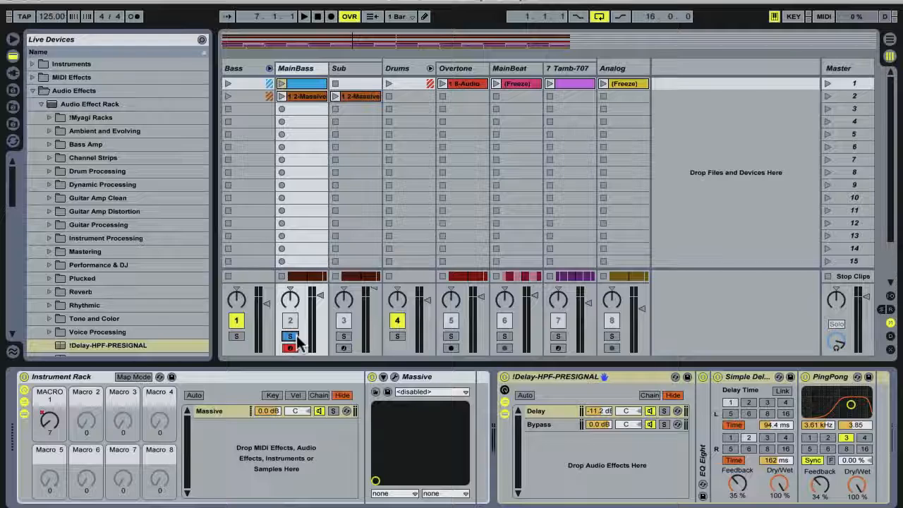
Step: Play the set and take the MainBass track out of solo to hear the full mix
{"action": "key", "text": "space"}
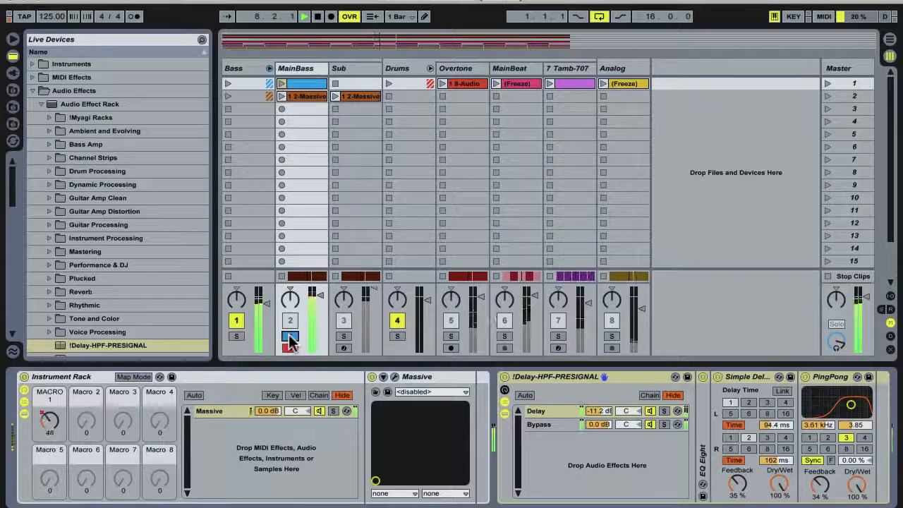
{"action": "left_click", "coordinate": [290, 336]}
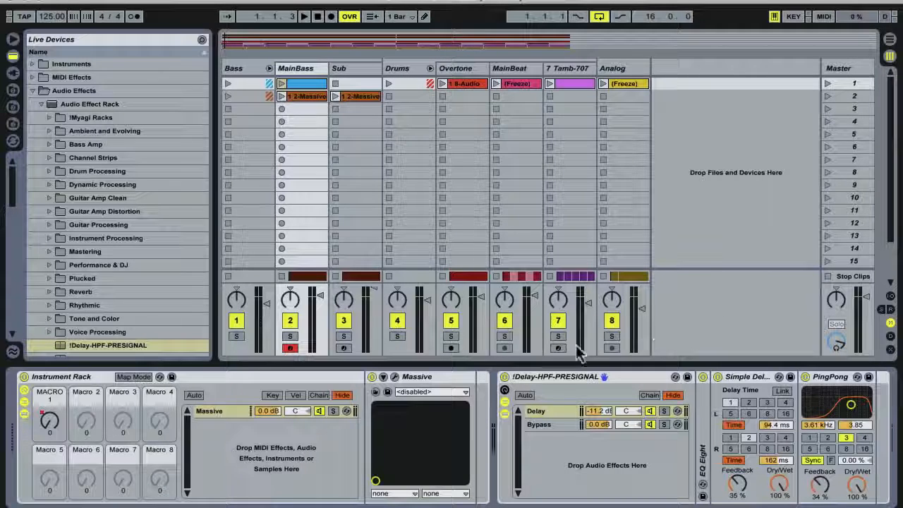
Step: Switch off the !Delay-HPF-PRESIGNAL rack on the MainBass track and solo that track
{"action": "left_click", "coordinate": [504, 376]}
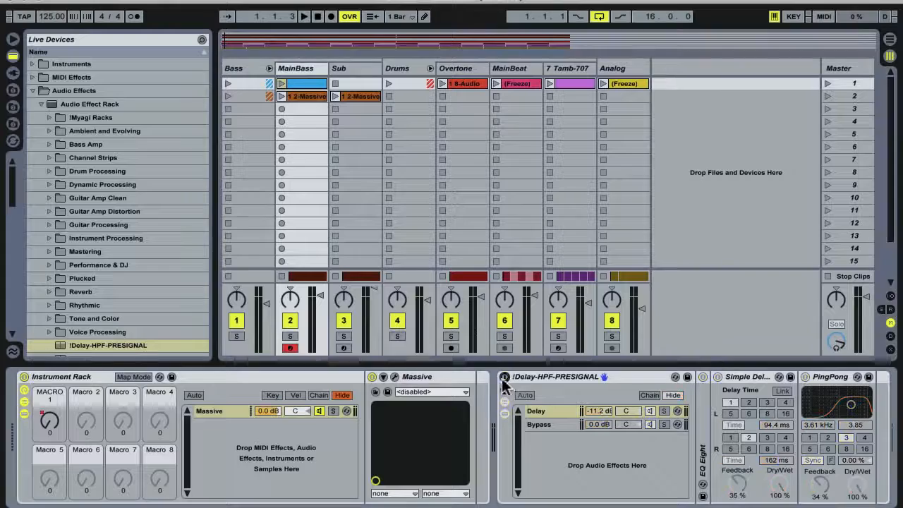
{"action": "left_click", "coordinate": [290, 337]}
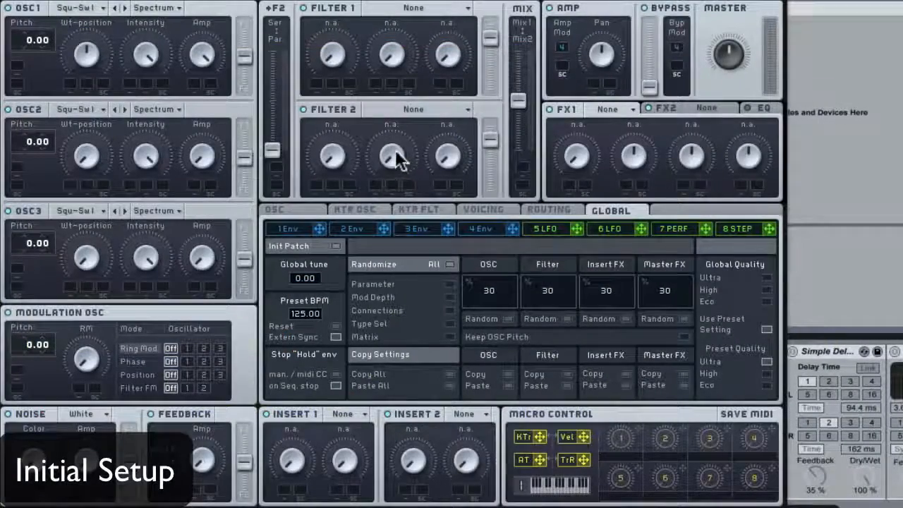
Step: Turn on Restart via Gate for the oscillator phases and raise OSC1's Wt-position to about two-thirds
{"action": "left_click", "coordinate": [313, 209]}
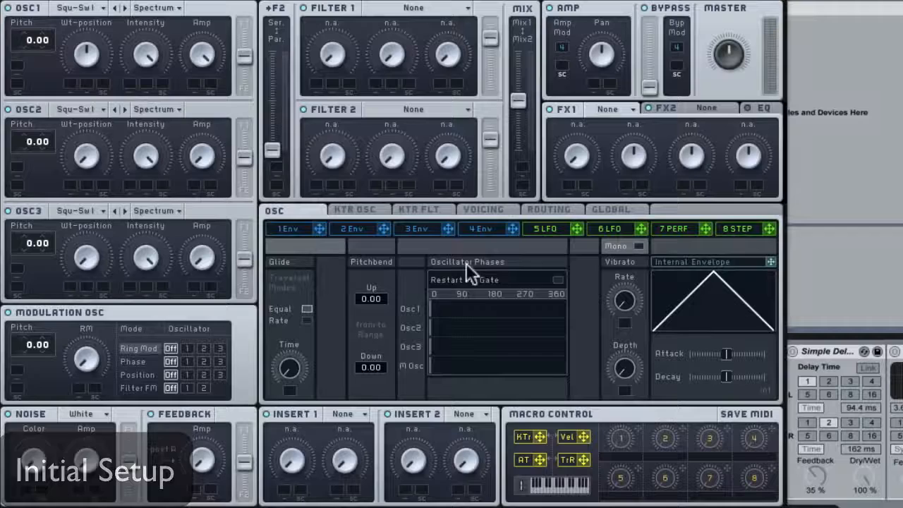
{"action": "left_click", "coordinate": [556, 279]}
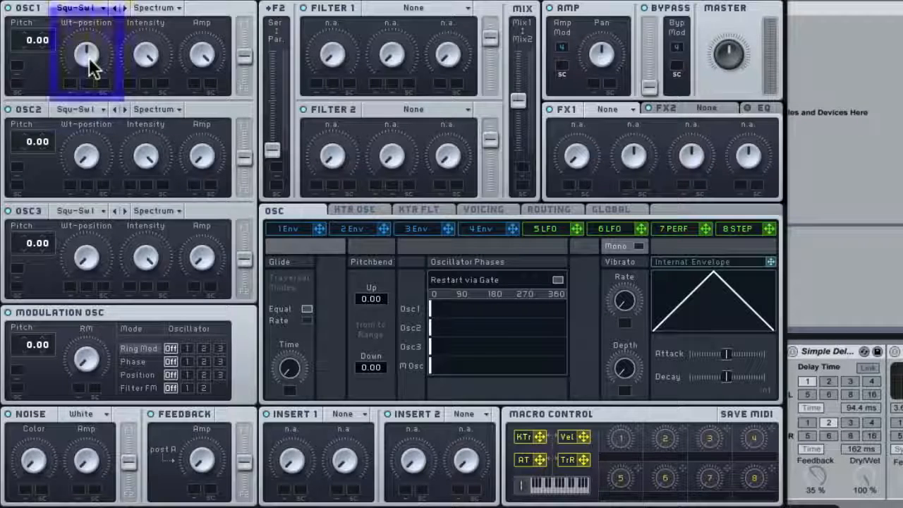
{"action": "left_click_drag", "start_coordinate": [88, 59], "coordinate": [88, 40]}
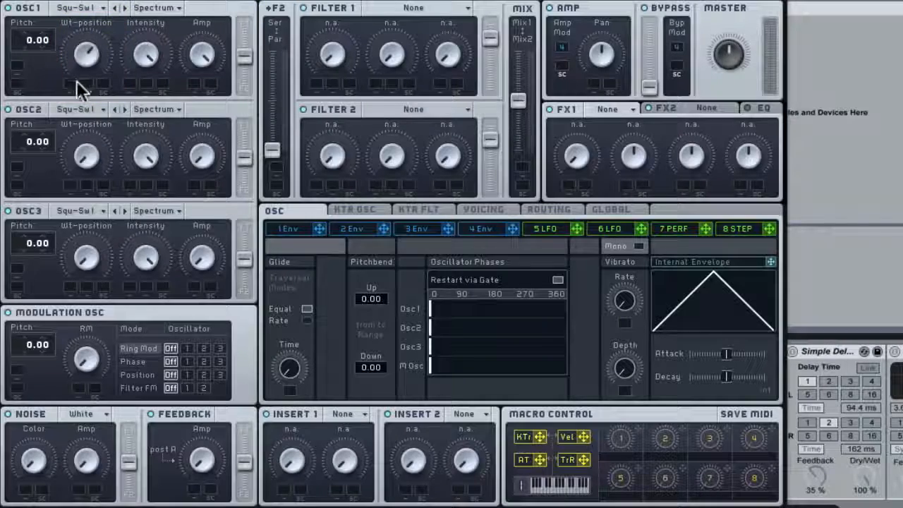
Step: Set OSC2 to the VA-PWM wavetable with Pls-Saw Pos and Amp at maximum and Pulse Width lowered to about 70%
{"action": "left_click", "coordinate": [79, 109]}
{"action": "left_click", "coordinate": [100, 120]}
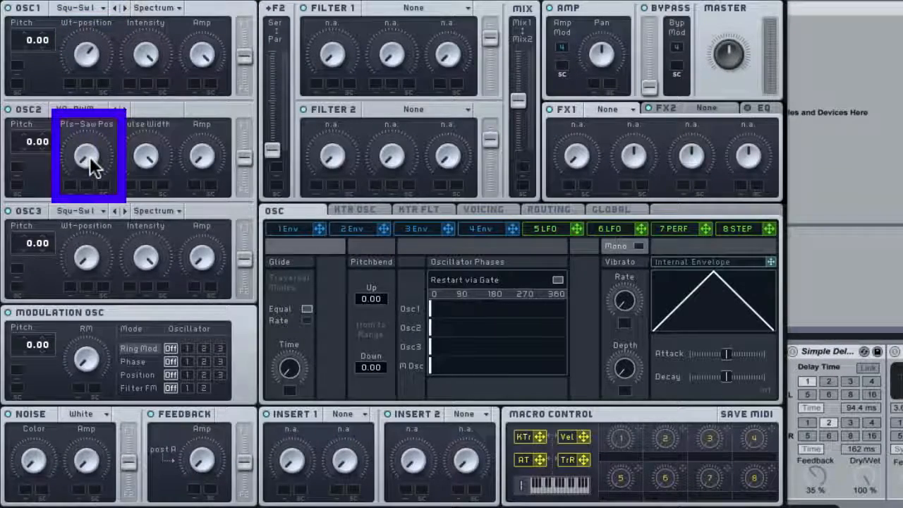
{"action": "left_click_drag", "start_coordinate": [89, 156], "coordinate": [76, 19]}
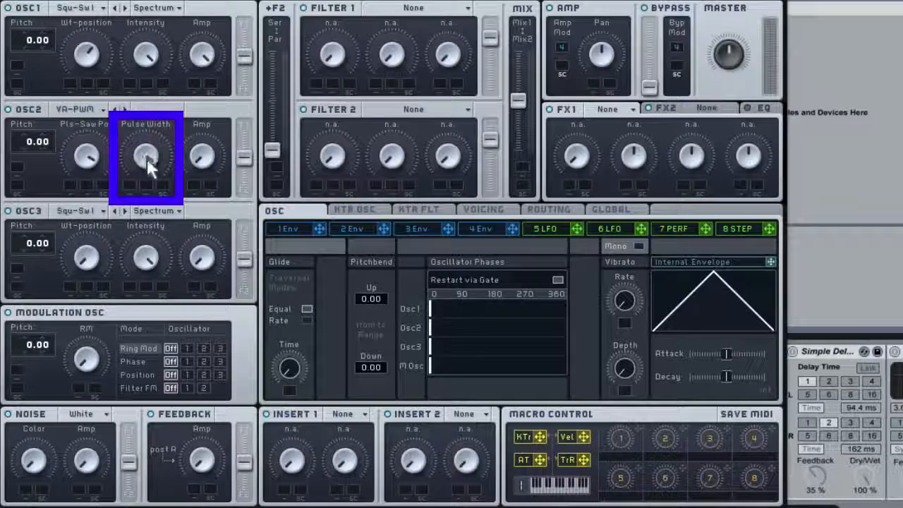
{"action": "left_click_drag", "start_coordinate": [147, 156], "coordinate": [151, 199]}
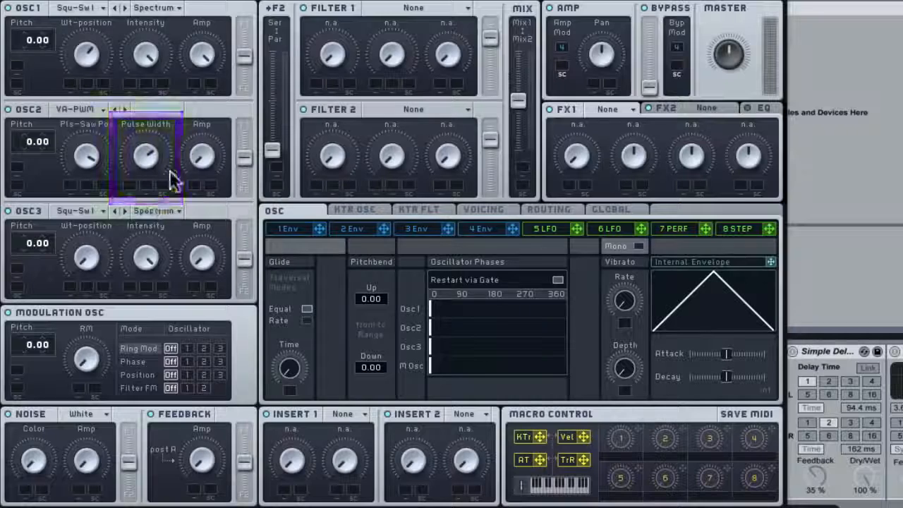
{"action": "left_click_drag", "start_coordinate": [199, 154], "coordinate": [181, 1]}
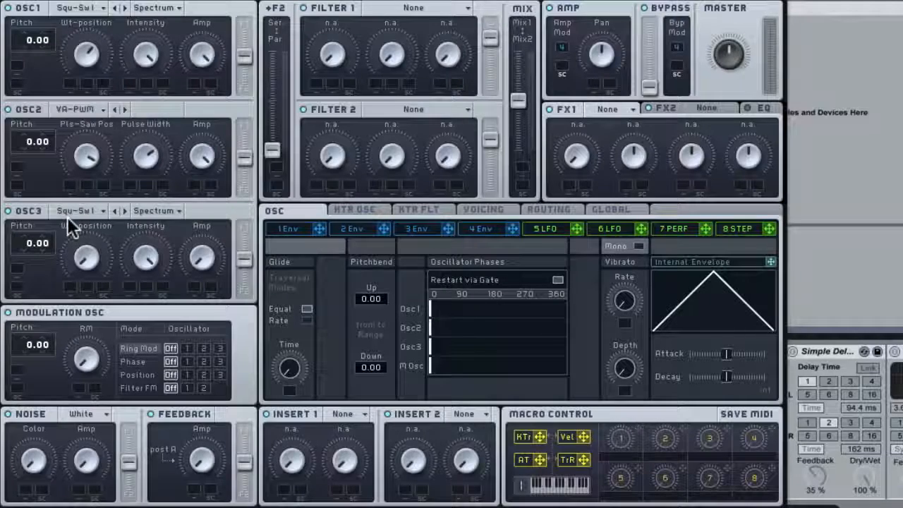
Step: Raise OSC3's Wt-position to about 80%, lower its Intensity to about 60% and bring its Amp to maximum
{"action": "left_click_drag", "start_coordinate": [85, 256], "coordinate": [77, 139]}
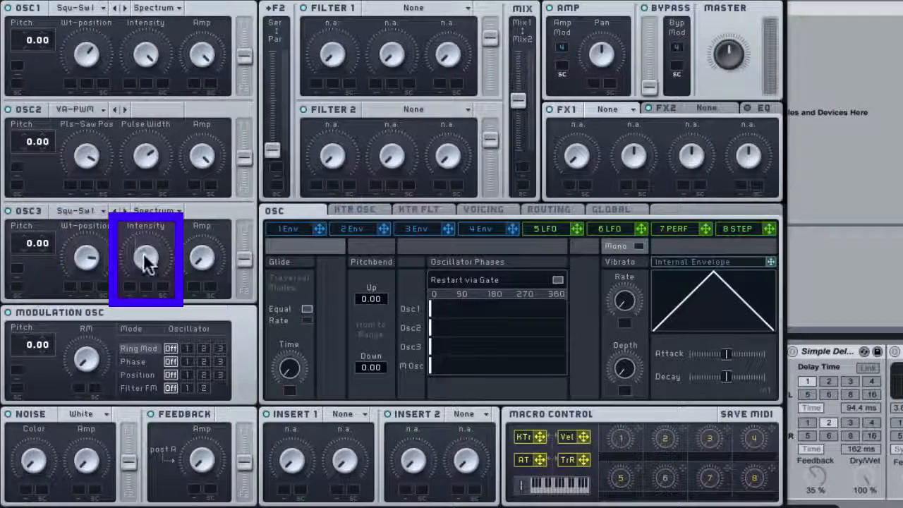
{"action": "left_click_drag", "start_coordinate": [146, 261], "coordinate": [150, 293]}
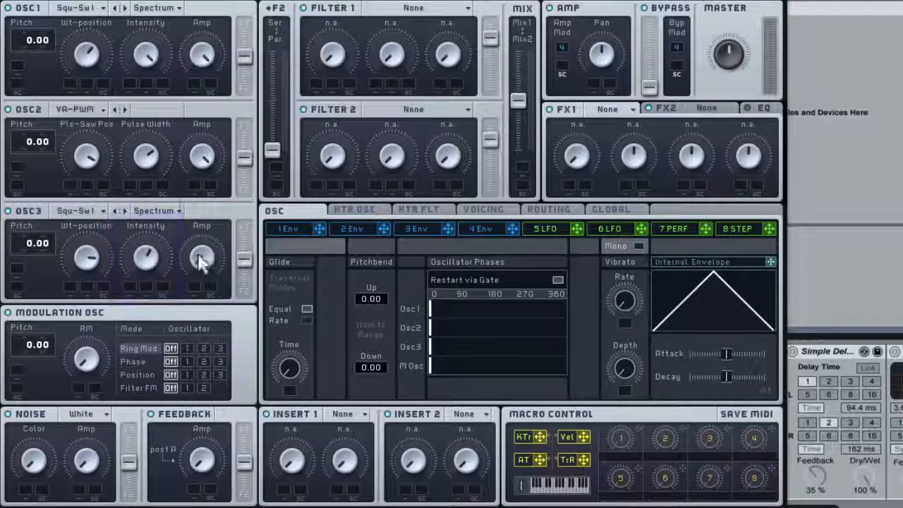
{"action": "left_click_drag", "start_coordinate": [199, 257], "coordinate": [157, 120]}
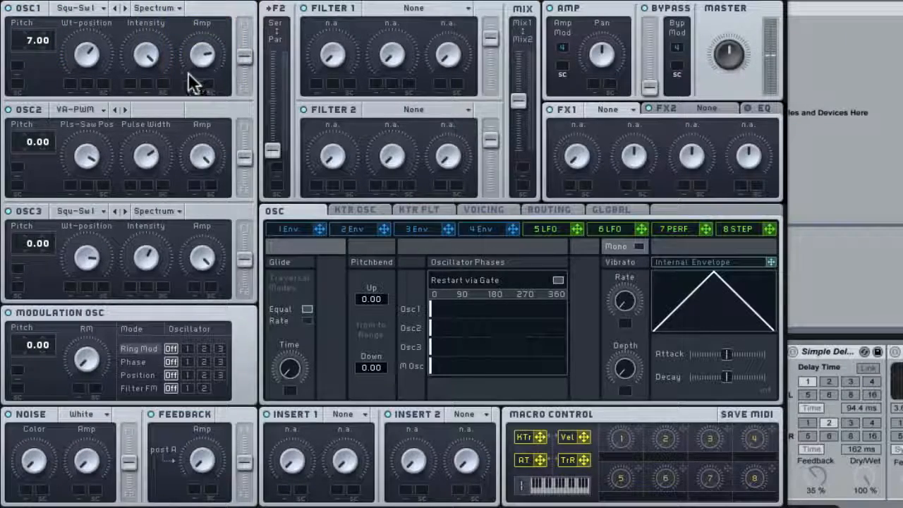
Step: Set the pitch of OSC2 to -12.04 and the pitch of OSC3 to 0.04
{"action": "mouse_move", "coordinate": [25, 141]}
{"action": "left_mouse_down"}
{"action": "mouse_move", "coordinate": [25, 171]}
{"action": "mouse_move", "coordinate": [43, 158]}
{"action": "left_mouse_up"}
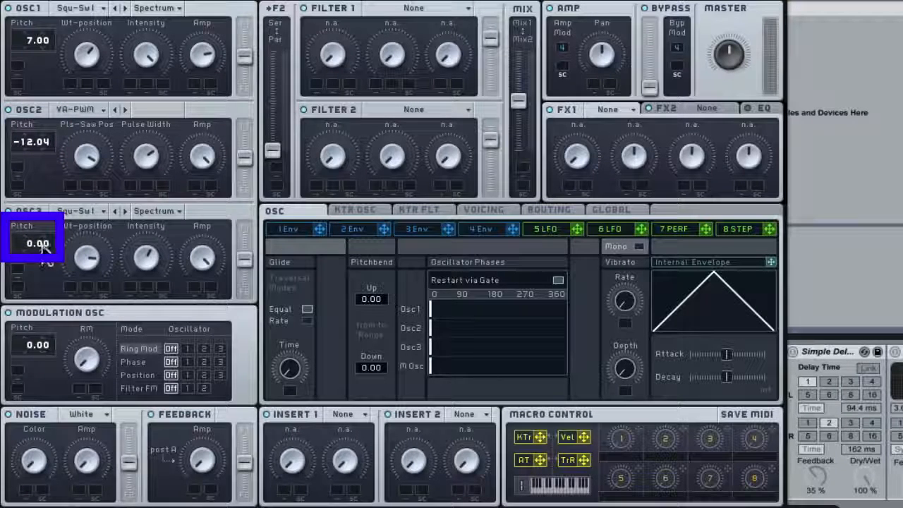
{"action": "left_click_drag", "start_coordinate": [41, 238], "coordinate": [42, 264]}
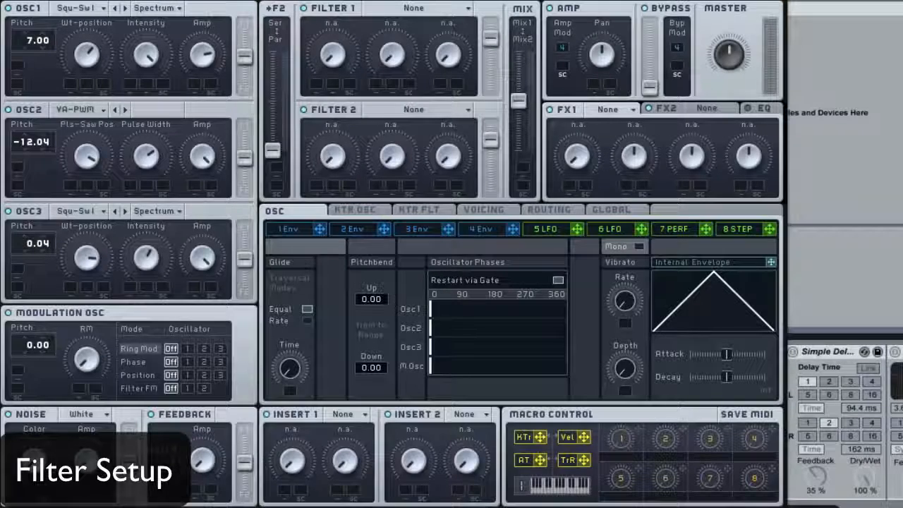
Step: Route OSC1, OSC2 and OSC3 fully to Filter 1 with their F1/F2 faders
{"action": "mouse_move", "coordinate": [273, 150]}
{"action": "left_mouse_down"}
{"action": "mouse_move", "coordinate": [276, 135]}
{"action": "mouse_move", "coordinate": [277, 151]}
{"action": "left_mouse_up"}
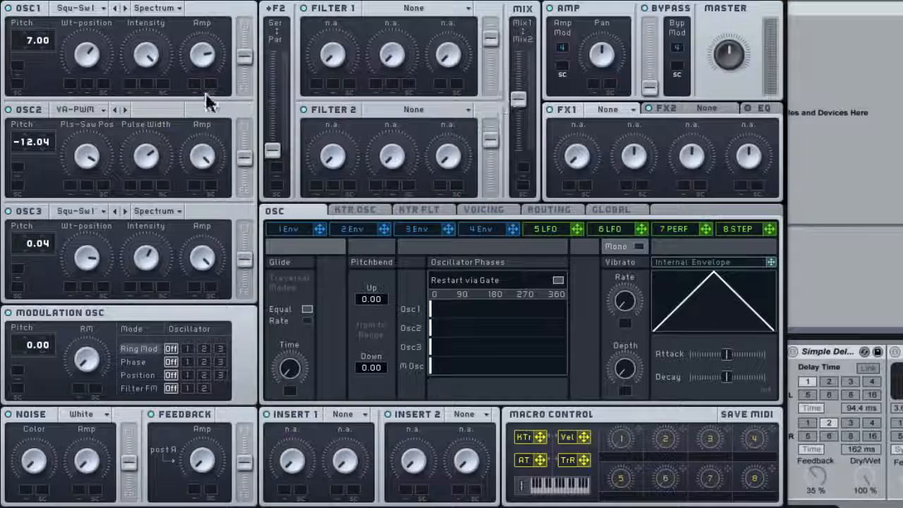
{"action": "left_click_drag", "start_coordinate": [245, 58], "coordinate": [244, 35]}
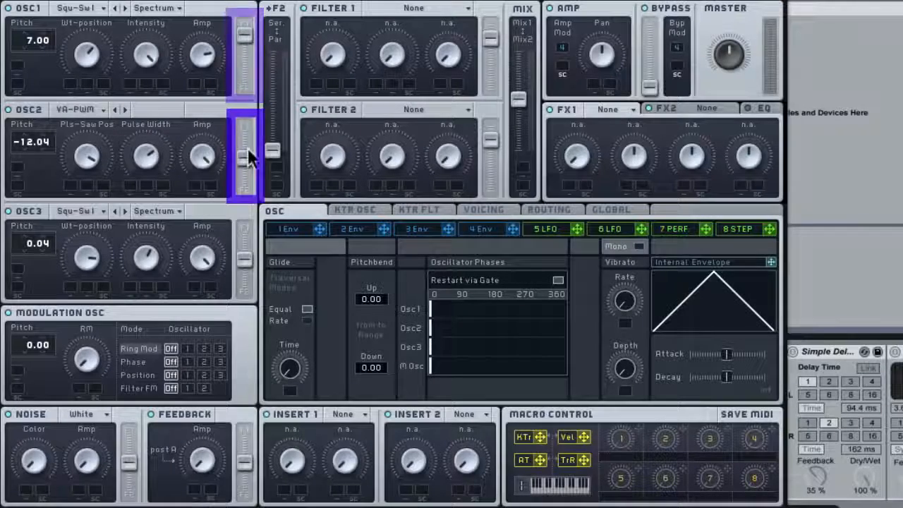
{"action": "left_click_drag", "start_coordinate": [251, 158], "coordinate": [244, 136]}
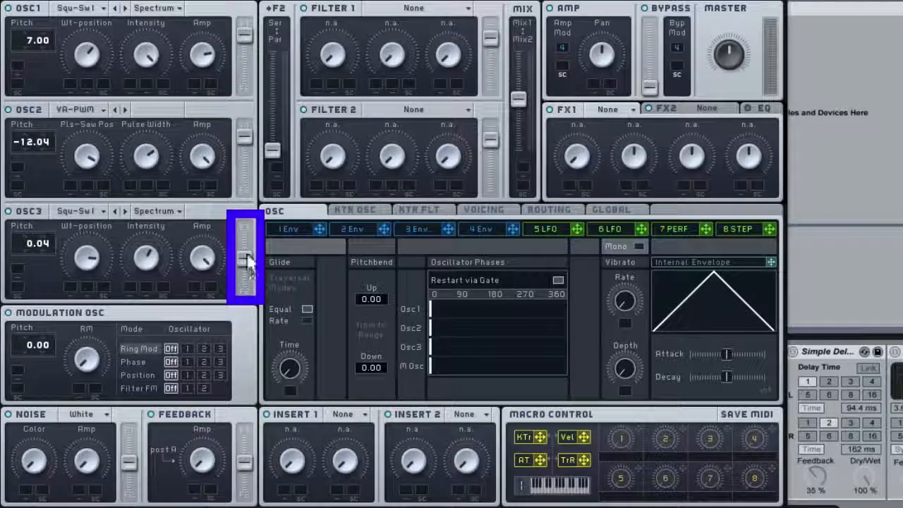
{"action": "left_click_drag", "start_coordinate": [247, 260], "coordinate": [244, 239]}
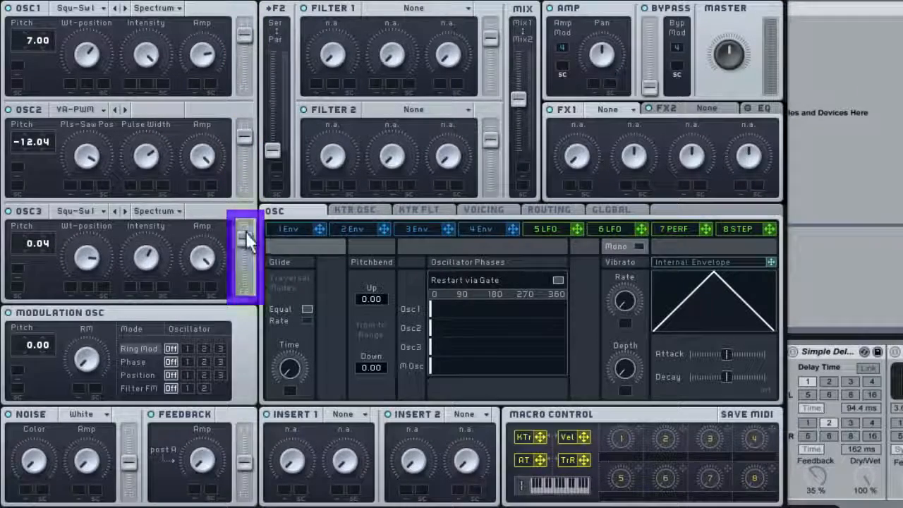
Step: Set Filter 1 to Lowpass 4 and Filter 2 to Daft
{"action": "left_click", "coordinate": [411, 8]}
{"action": "left_click", "coordinate": [415, 17]}
{"action": "left_click", "coordinate": [418, 111]}
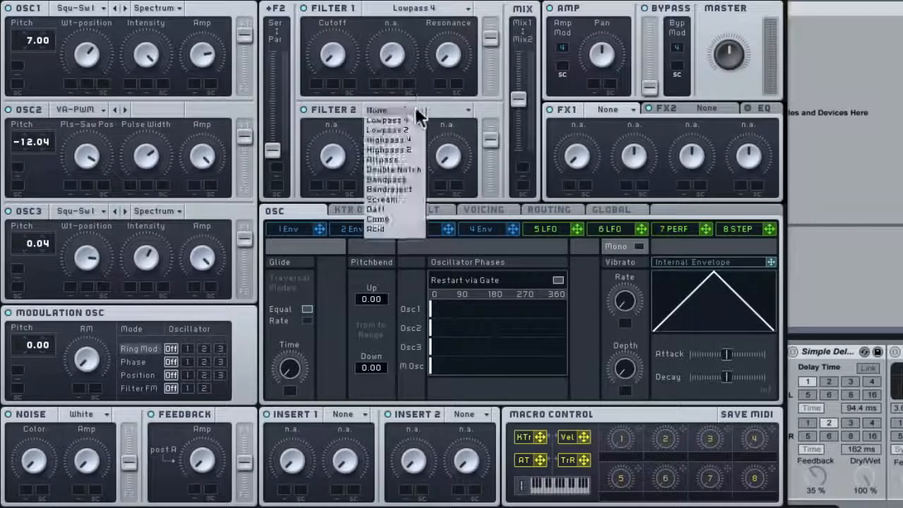
{"action": "left_click", "coordinate": [399, 210]}
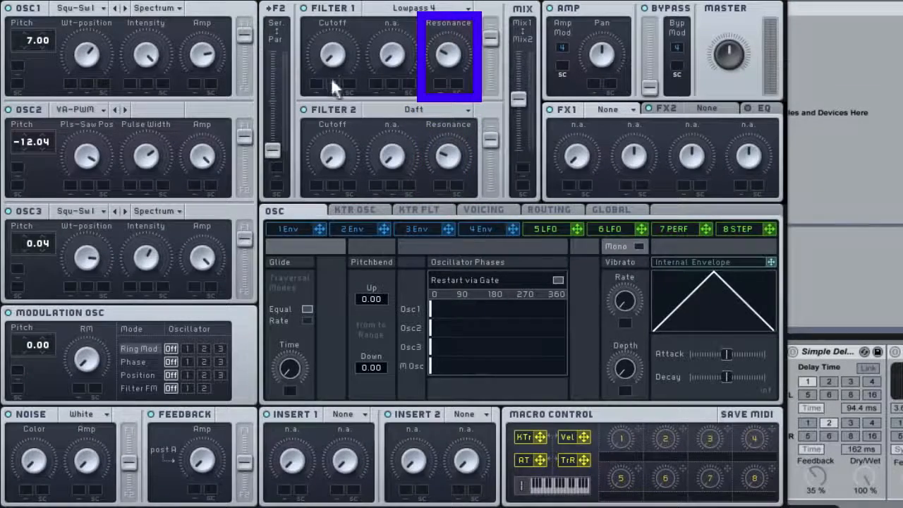
Step: Assign envelope 2 as a modulation source for the Cutoff of both filters and set a positive modulation range
{"action": "left_click", "coordinate": [385, 229]}
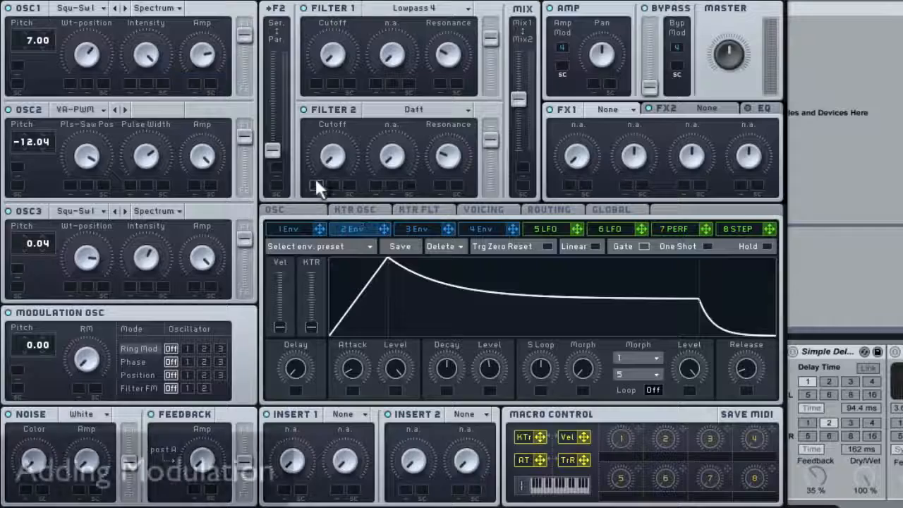
{"action": "left_click_drag", "start_coordinate": [384, 230], "coordinate": [315, 185]}
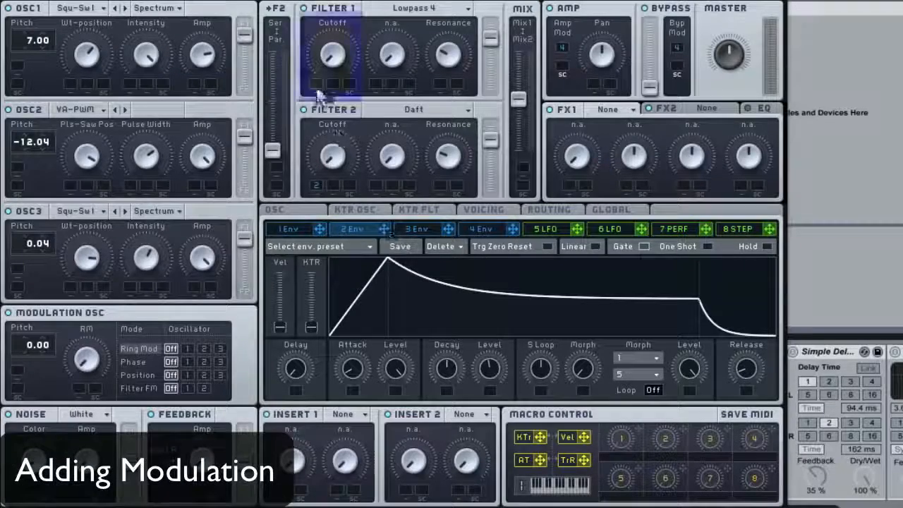
{"action": "left_click_drag", "start_coordinate": [316, 97], "coordinate": [314, 48]}
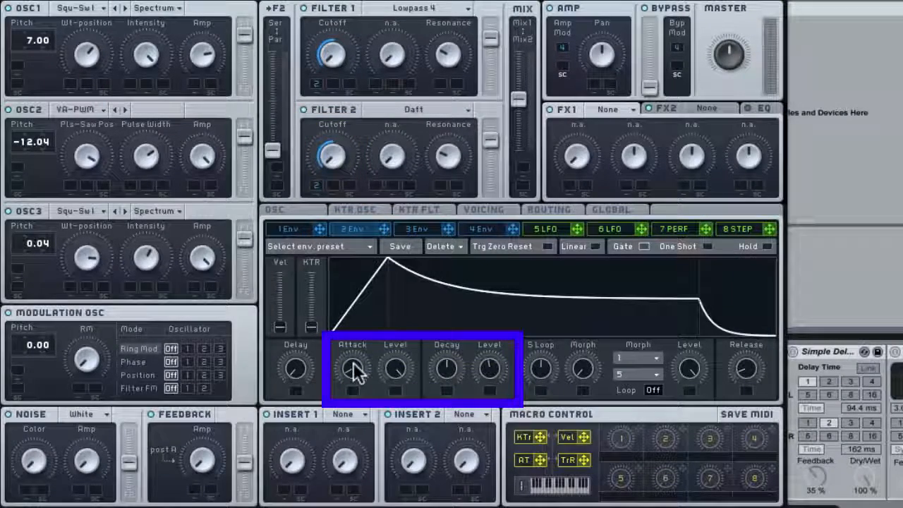
Step: Shorten envelope 2's Attack and lower its Decay Level to zero
{"action": "left_click_drag", "start_coordinate": [356, 372], "coordinate": [365, 478]}
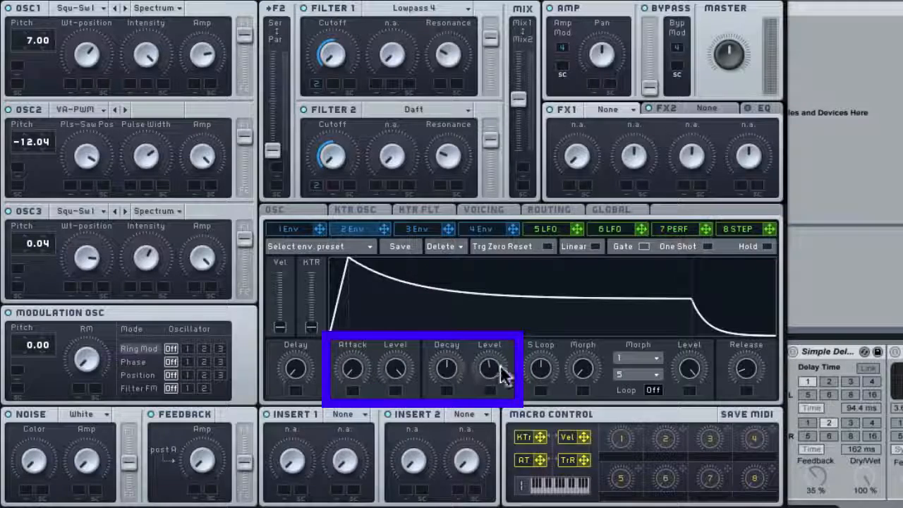
{"action": "left_click_drag", "start_coordinate": [502, 374], "coordinate": [477, 485]}
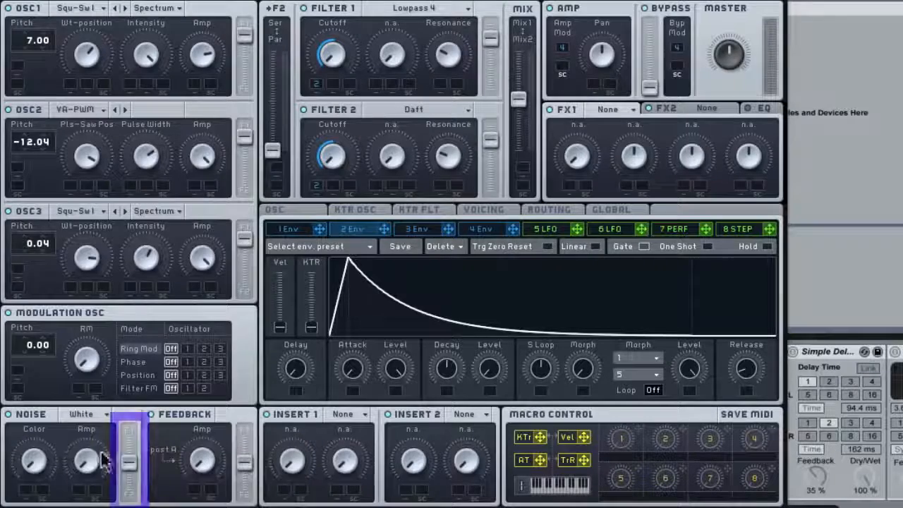
Step: Route the noise and feedback to Filter 1 and set envelope 2's modulation range on the noise Amp
{"action": "left_click_drag", "start_coordinate": [129, 472], "coordinate": [115, 406]}
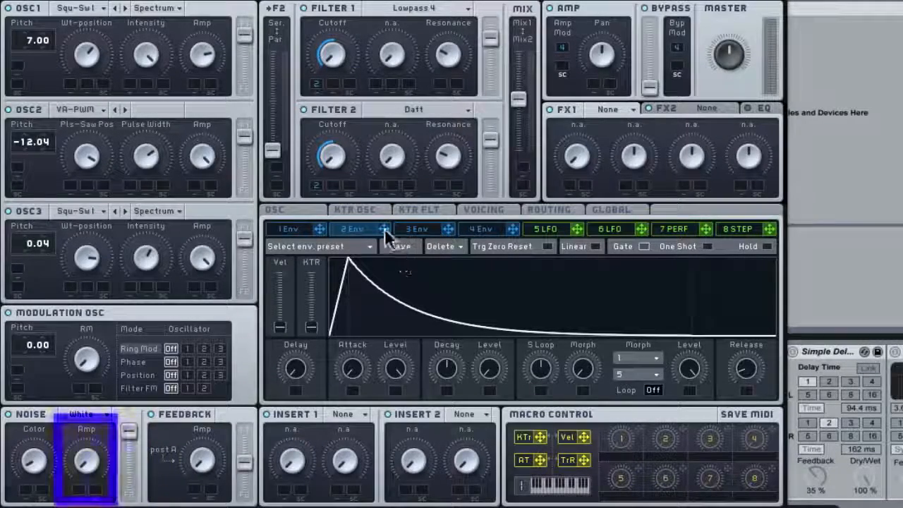
{"action": "left_click_drag", "start_coordinate": [80, 479], "coordinate": [81, 460]}
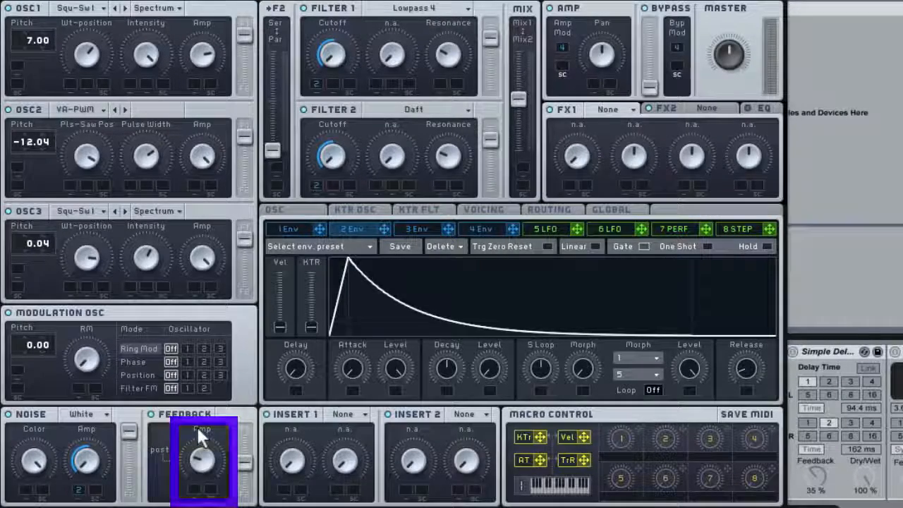
{"action": "left_click_drag", "start_coordinate": [245, 442], "coordinate": [246, 429]}
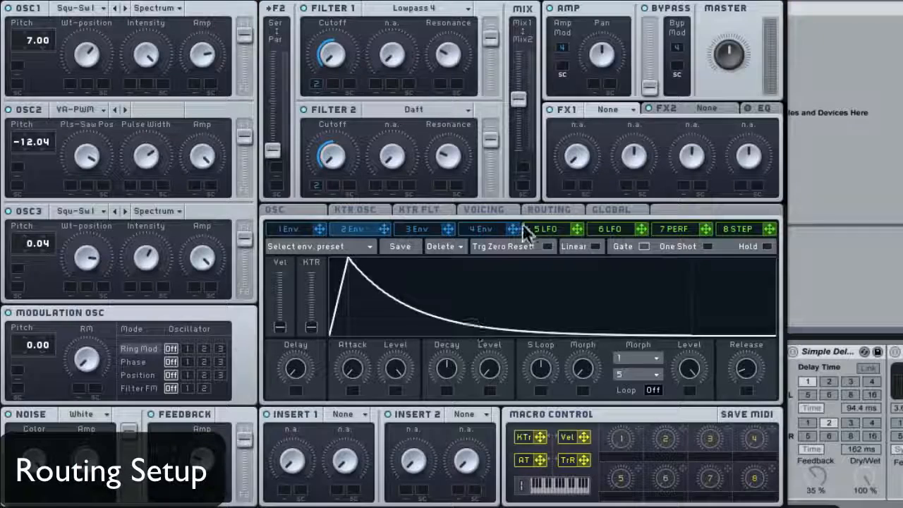
Step: In the signal routing, place Insert 1 after Filter 1 and Insert 2 after Filter 2
{"action": "left_click", "coordinate": [546, 210]}
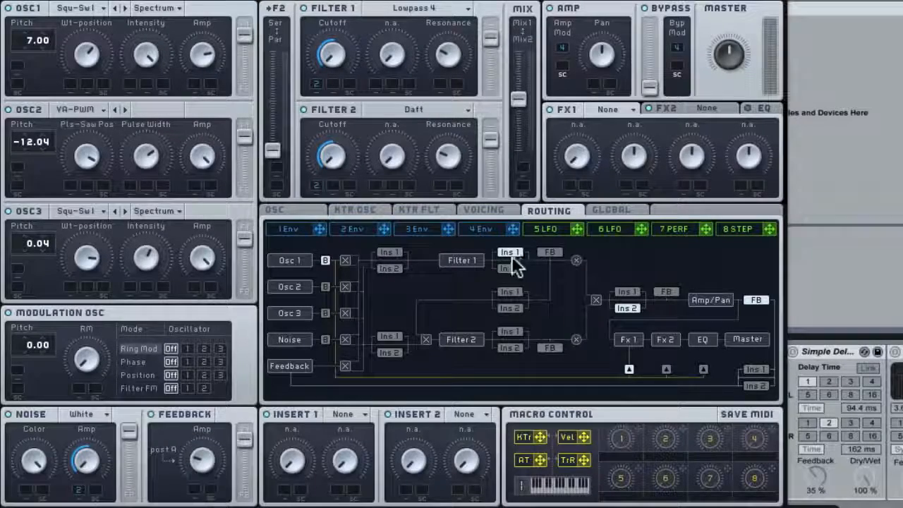
{"action": "left_click", "coordinate": [518, 349]}
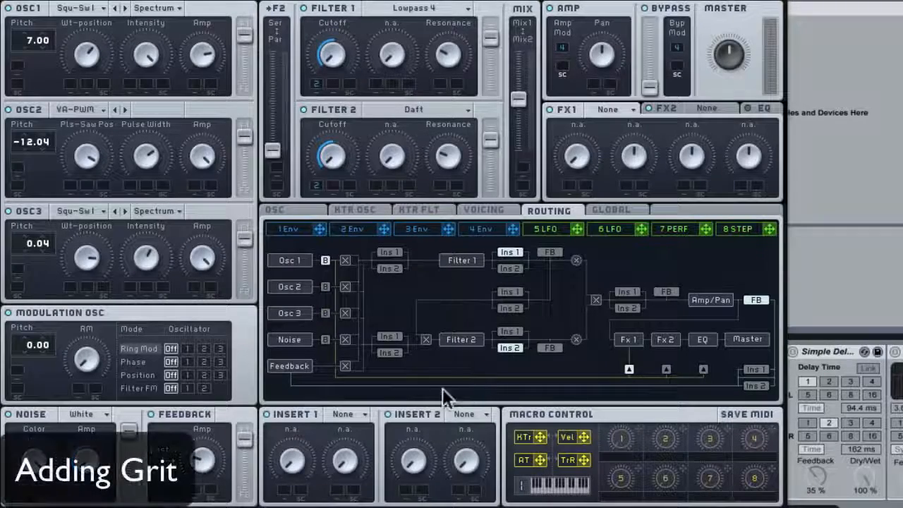
Step: Set Insert 1 to Sine Shaper and Insert 2 to Hardclipper with envelope 2 modulating Insert 2's Dry/Wet
{"action": "left_click", "coordinate": [341, 414]}
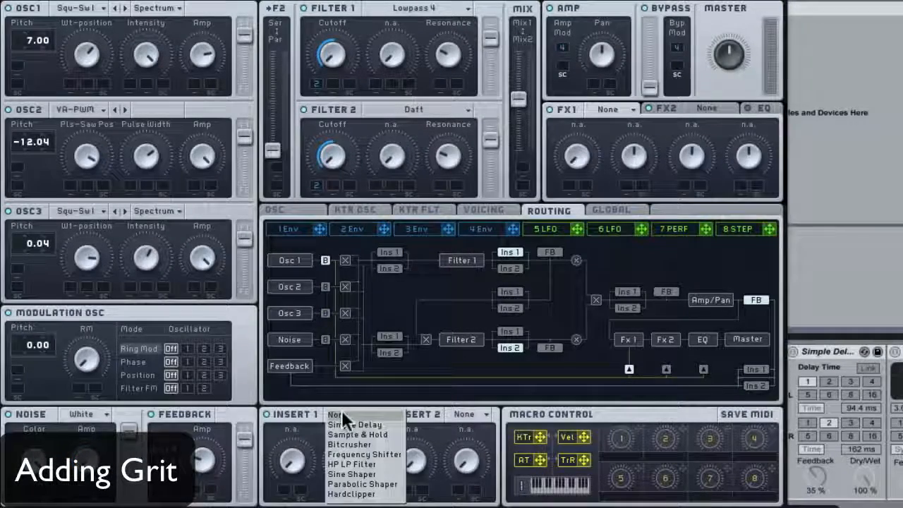
{"action": "left_click", "coordinate": [353, 474]}
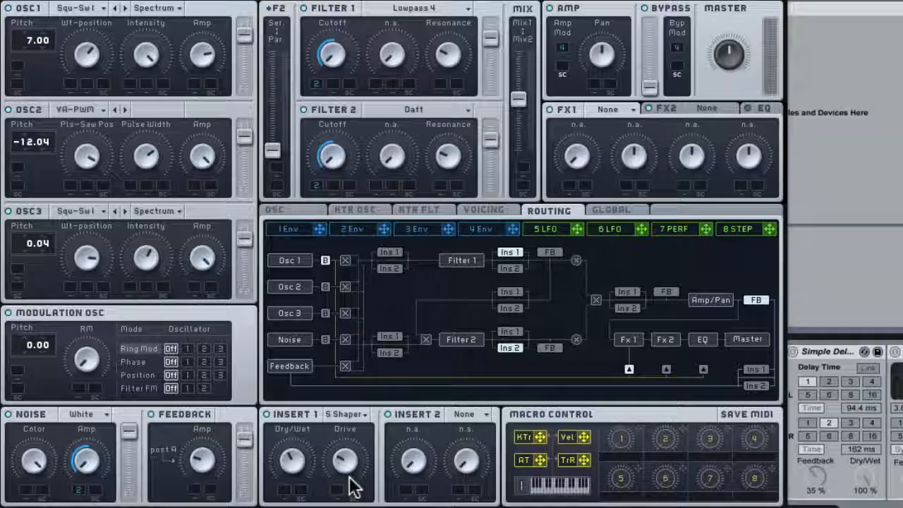
{"action": "left_click", "coordinate": [467, 412]}
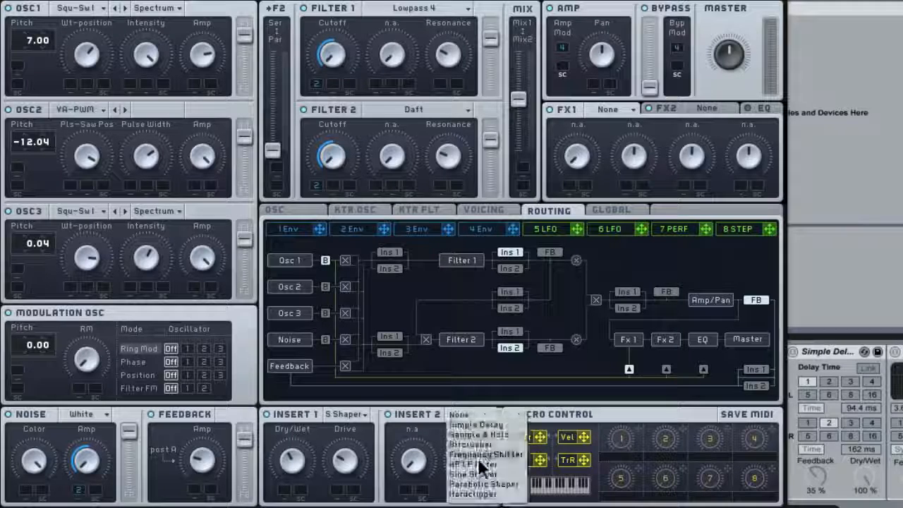
{"action": "left_click", "coordinate": [479, 463]}
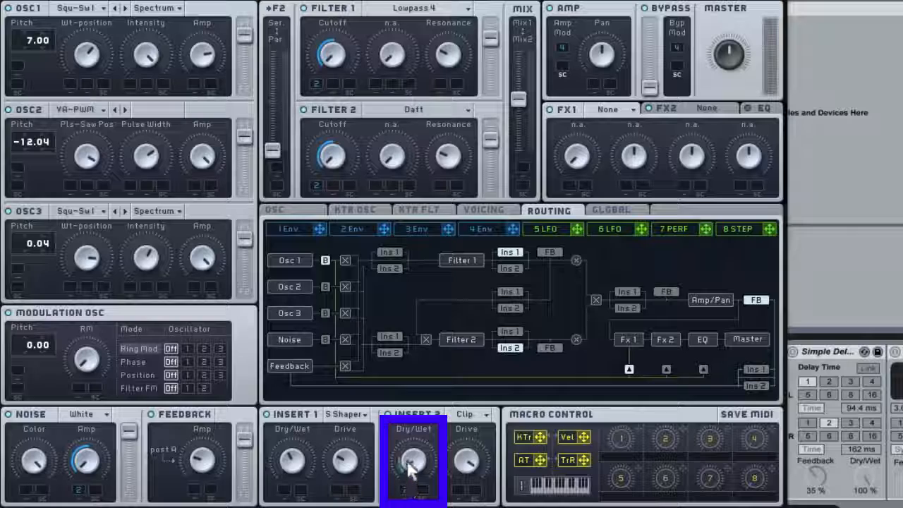
{"action": "left_click_drag", "start_coordinate": [407, 465], "coordinate": [407, 456]}
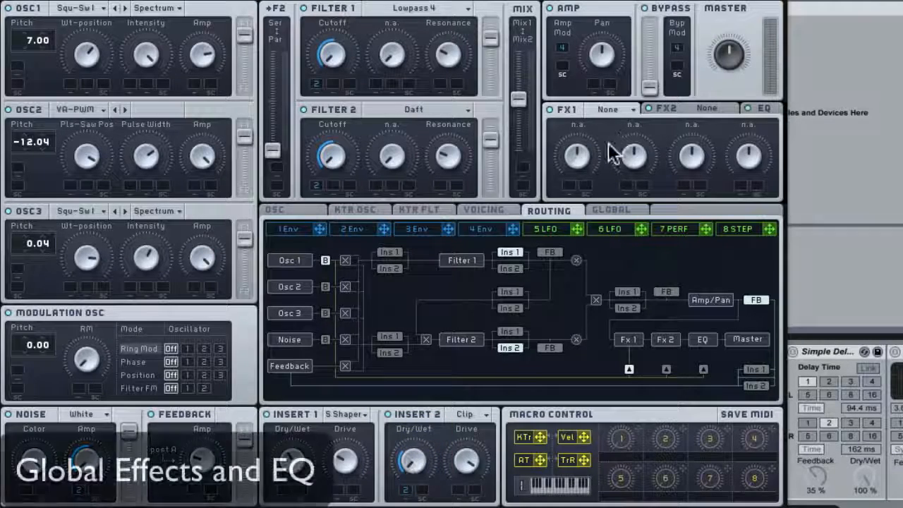
Step: Load Classic Tube as the FX1 effect and Reverb as the FX2 effect
{"action": "left_click", "coordinate": [613, 110]}
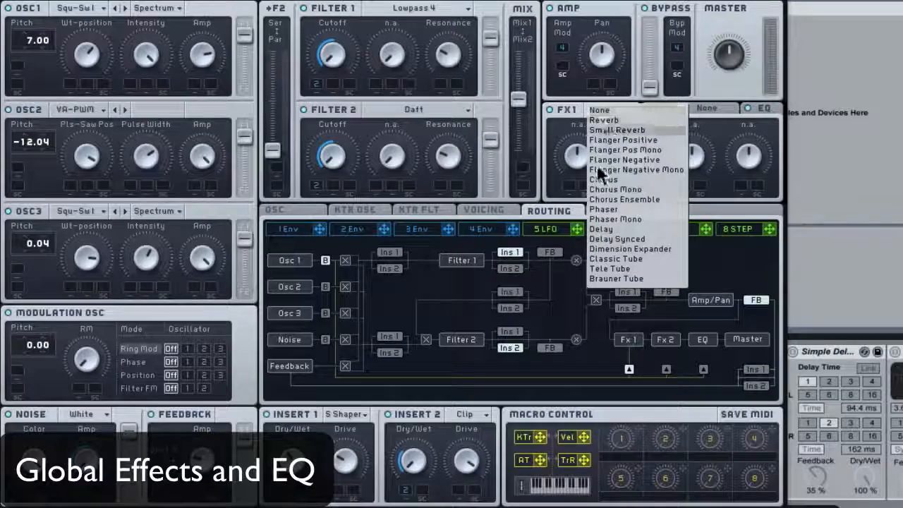
{"action": "left_click", "coordinate": [623, 258]}
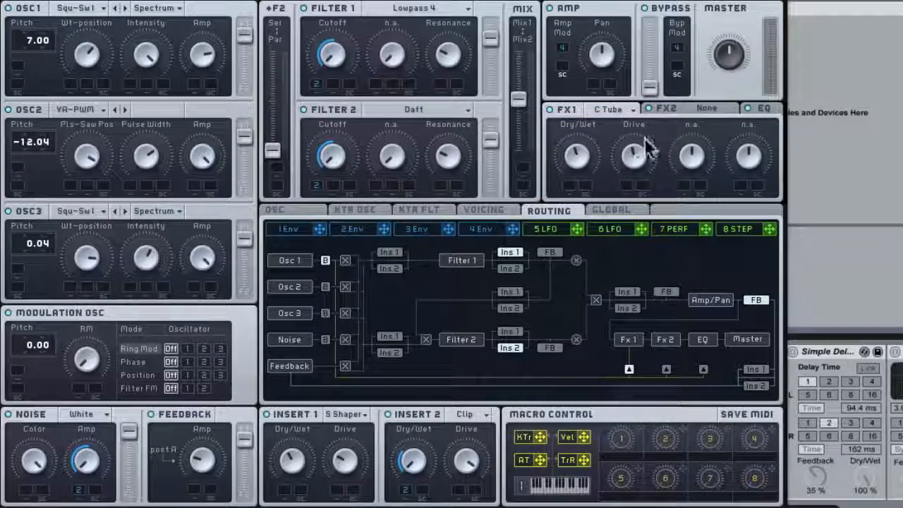
{"action": "left_click", "coordinate": [694, 109]}
{"action": "left_click", "coordinate": [706, 118]}
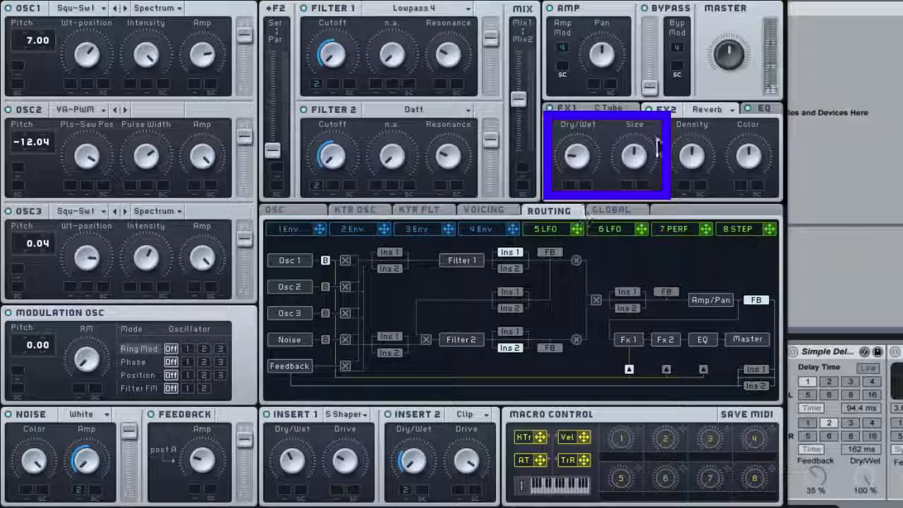
Step: Raise the Boost, Frequency and High Shelf of the global EQ
{"action": "left_click", "coordinate": [764, 110]}
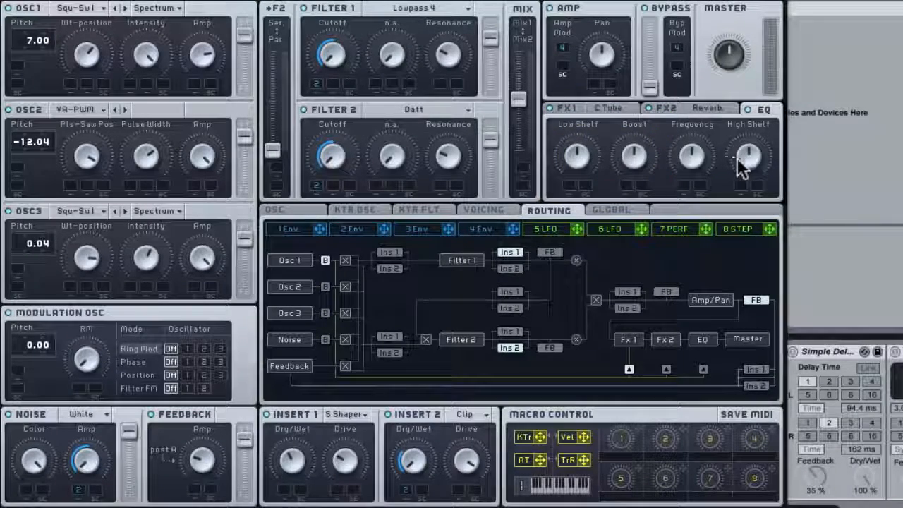
{"action": "left_click_drag", "start_coordinate": [635, 155], "coordinate": [628, 113]}
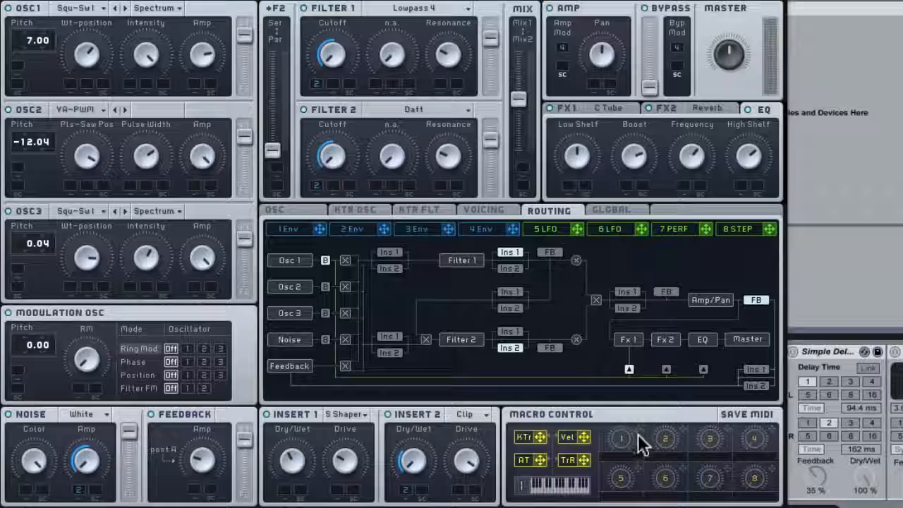
Step: Assign macro 1 to the Cutoff of Filter 1 and Filter 2 with a wide positive modulation range
{"action": "left_click_drag", "start_coordinate": [333, 79], "coordinate": [332, 81]}
{"action": "left_click_drag", "start_coordinate": [333, 81], "coordinate": [325, 36]}
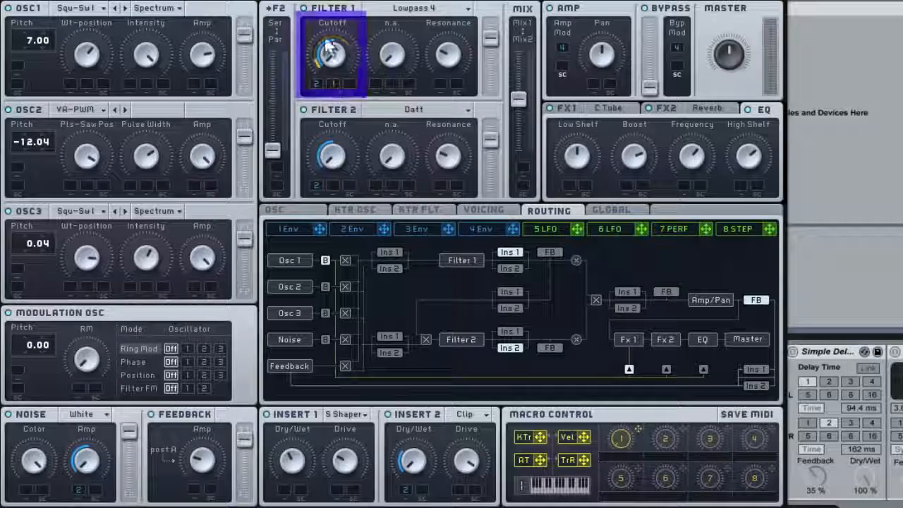
{"action": "mouse_move", "coordinate": [639, 429]}
{"action": "left_mouse_down"}
{"action": "mouse_move", "coordinate": [326, 203]}
{"action": "mouse_move", "coordinate": [336, 69]}
{"action": "left_mouse_up"}
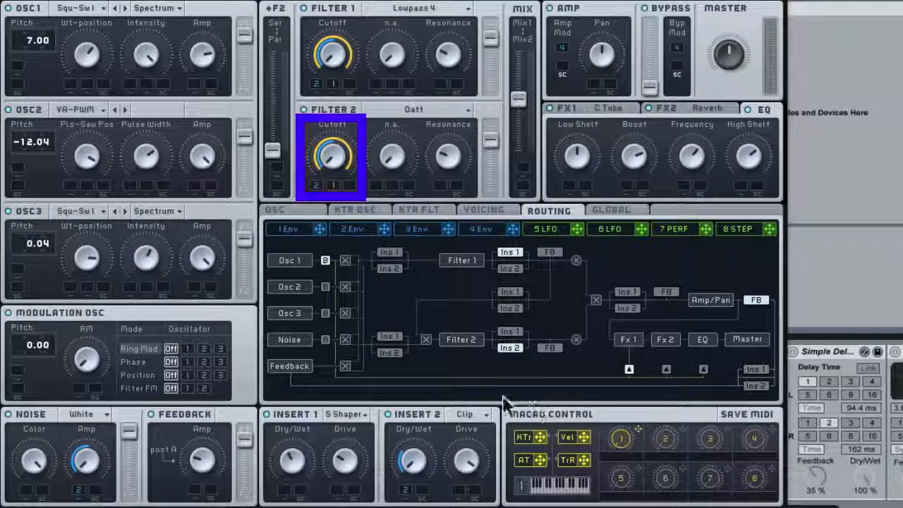
Step: Assign macro 1 to envelope 2's Decay with a positive range and to Insert 2's Dry/Wet
{"action": "left_click", "coordinate": [360, 229]}
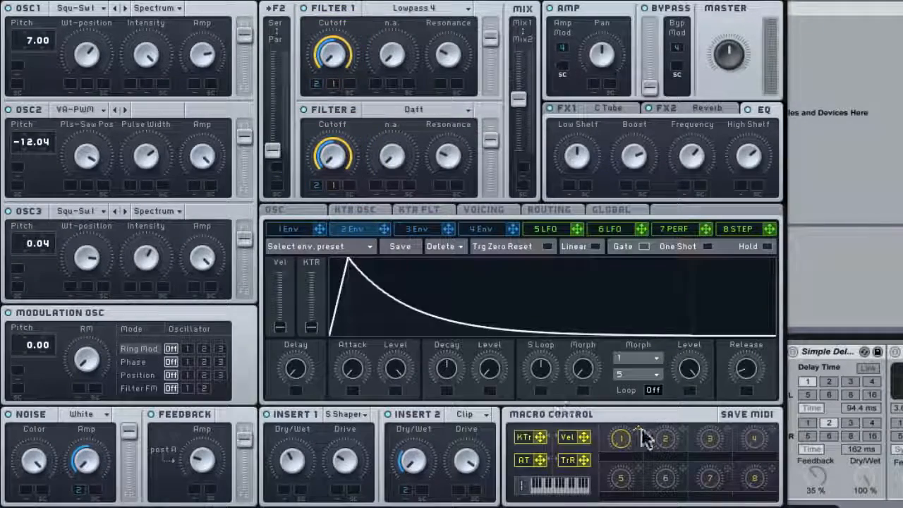
{"action": "mouse_move", "coordinate": [639, 429]}
{"action": "left_mouse_down"}
{"action": "mouse_move", "coordinate": [448, 383]}
{"action": "mouse_move", "coordinate": [446, 364]}
{"action": "left_mouse_up"}
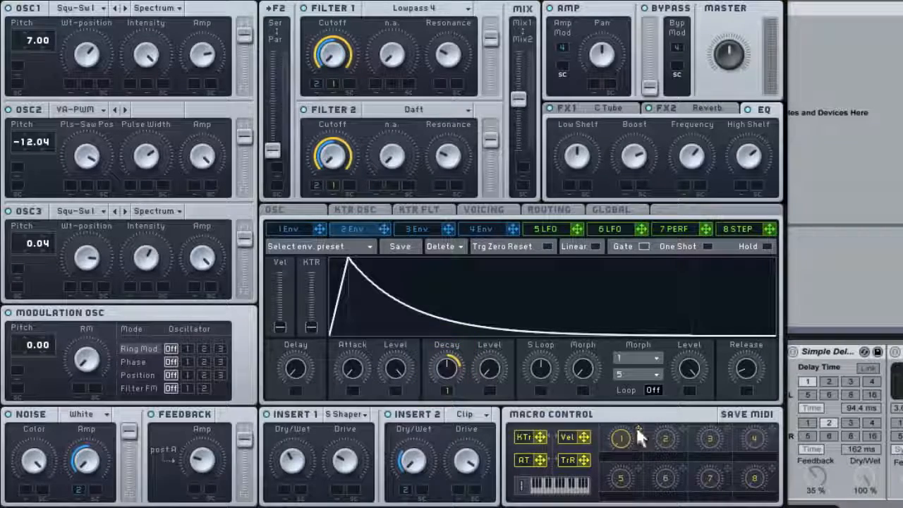
{"action": "mouse_move", "coordinate": [637, 427]}
{"action": "left_mouse_down"}
{"action": "mouse_move", "coordinate": [414, 466]}
{"action": "mouse_move", "coordinate": [418, 496]}
{"action": "left_mouse_up"}
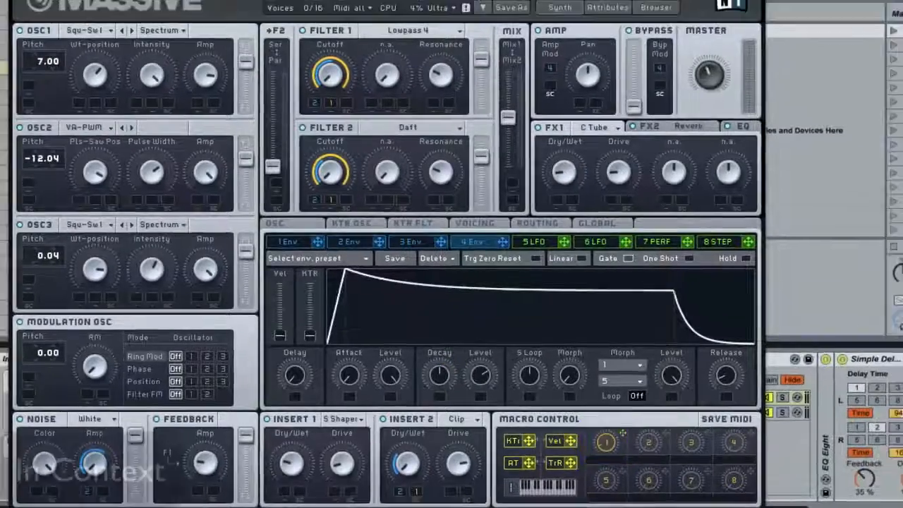
Step: Close the synth window and play the arrangement with the MainBass track's Instrument Rack Macro 1 automation displayed
{"action": "left_click", "coordinate": [44, 27]}
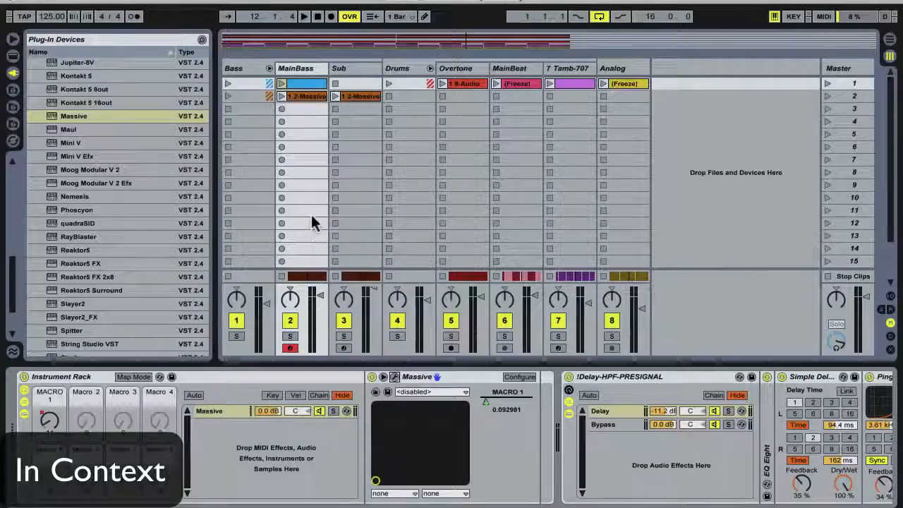
{"action": "key", "text": "Tab"}
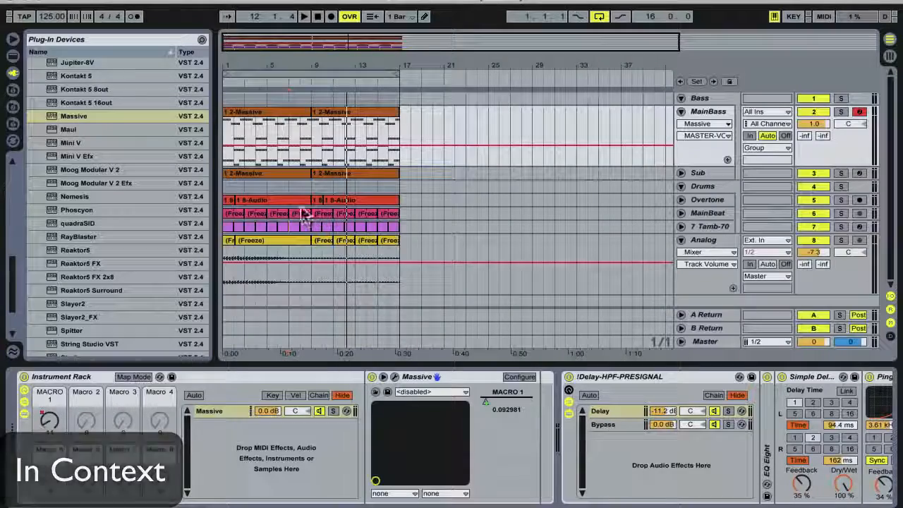
{"action": "key", "text": "space"}
{"action": "left_click", "coordinate": [709, 124]}
{"action": "left_click", "coordinate": [714, 145]}
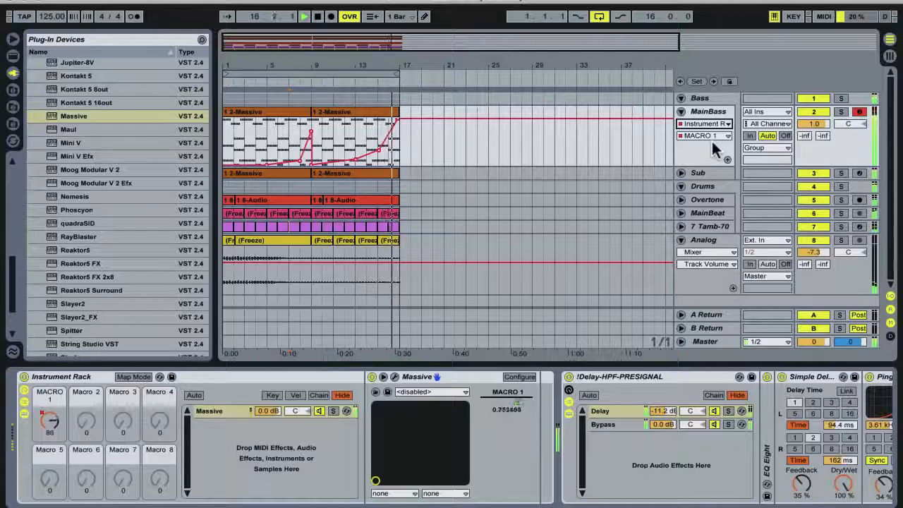
{"action": "key", "text": "space"}
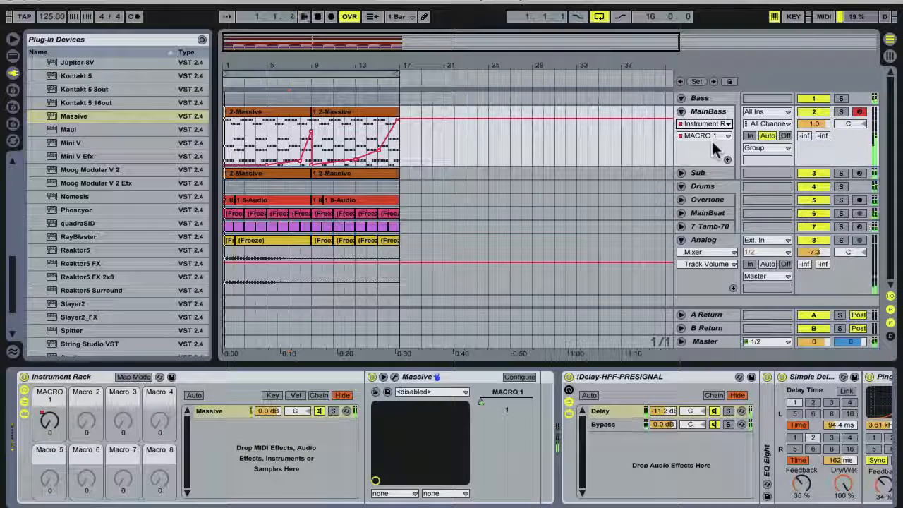